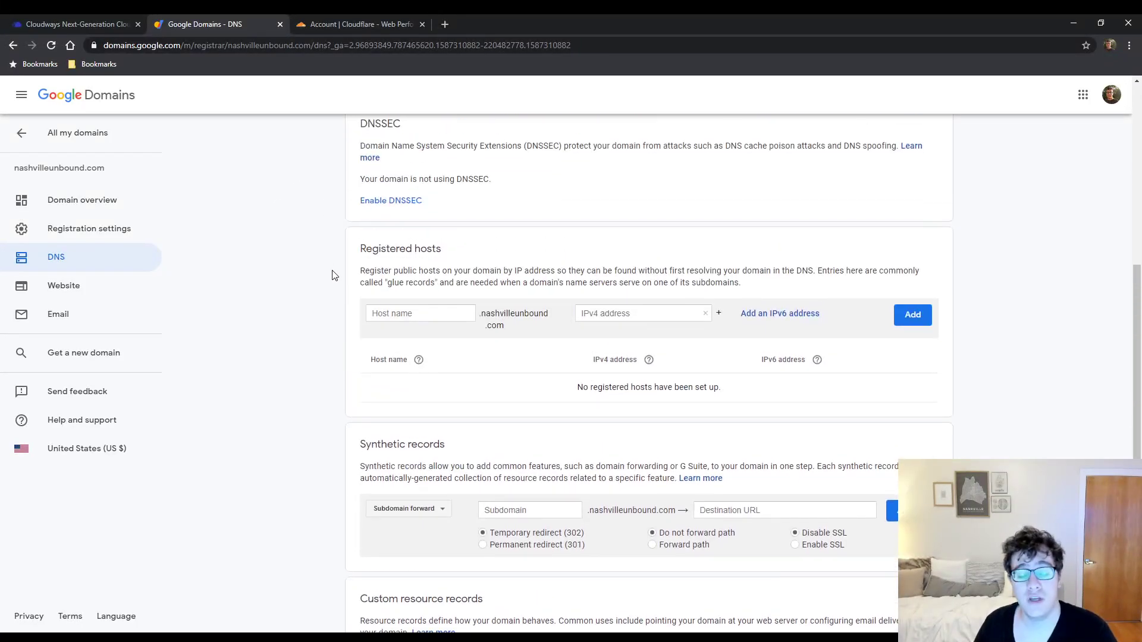
pyautogui.scroll(2, 331, 271)
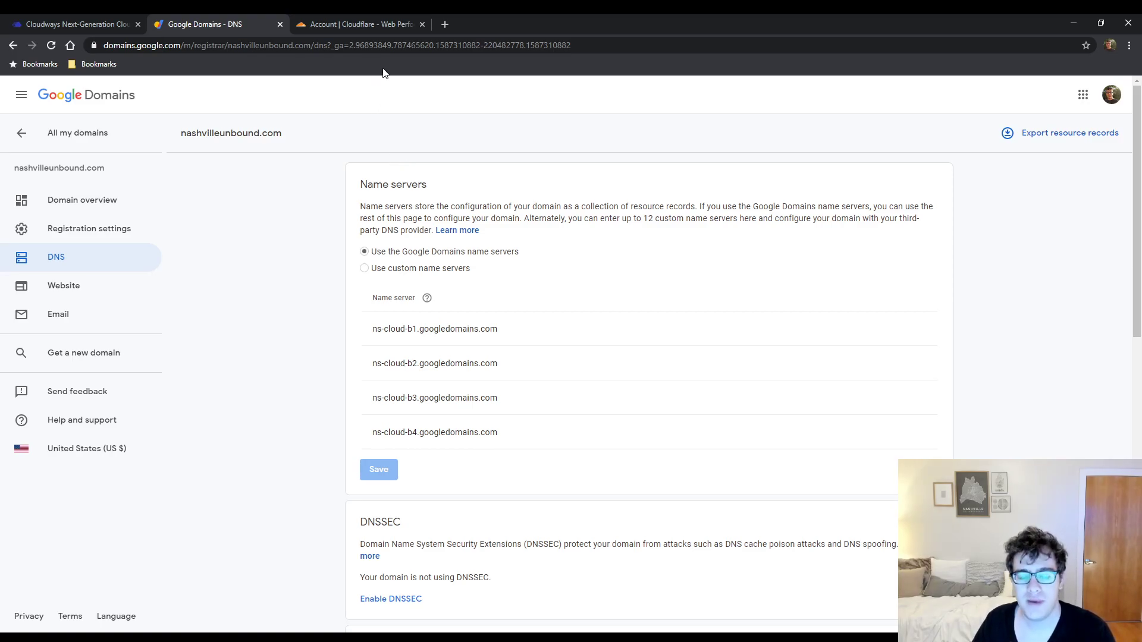
# Add nashvilleunbound.com as a new Cloudflare site, copying the domain name from Google Domains.
pyautogui.click(382, 22)
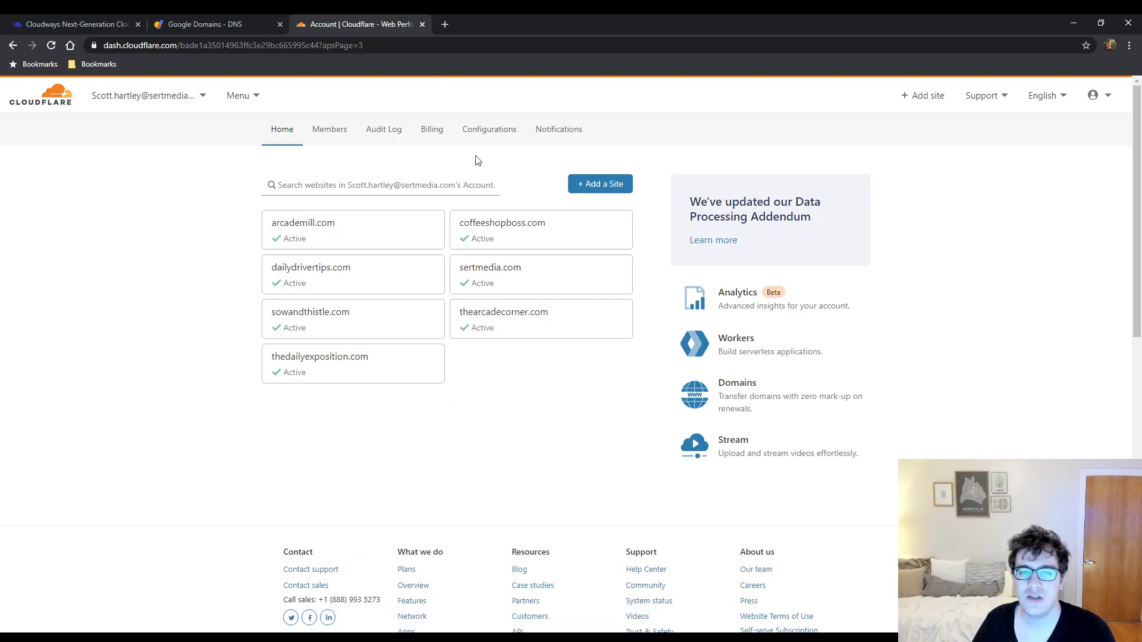
pyautogui.click(584, 188)
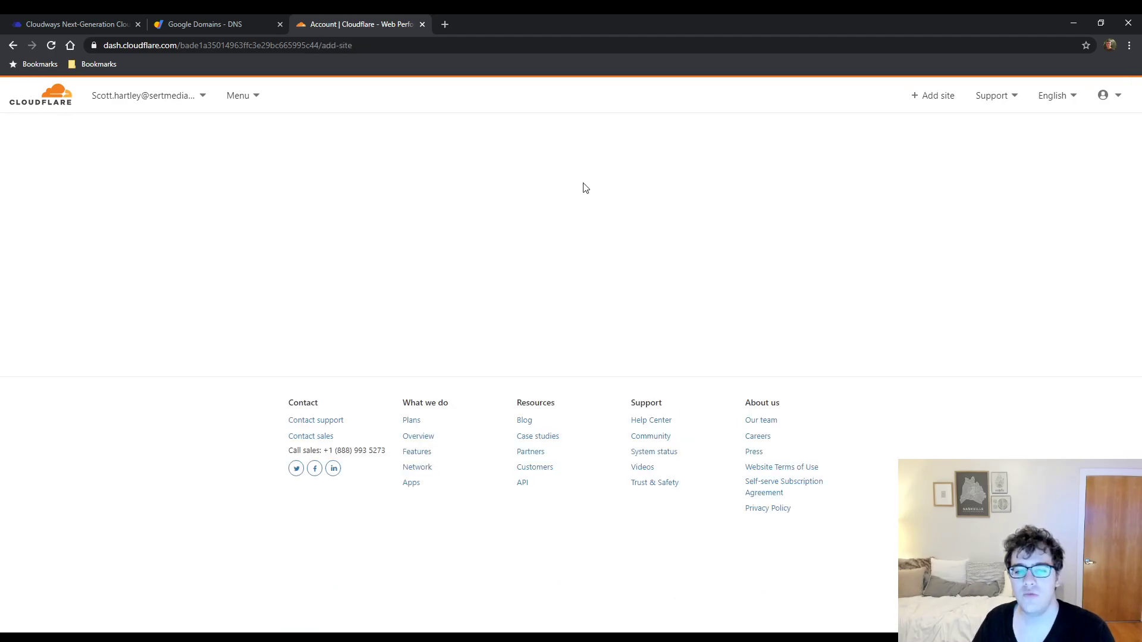
pyautogui.click(238, 26)
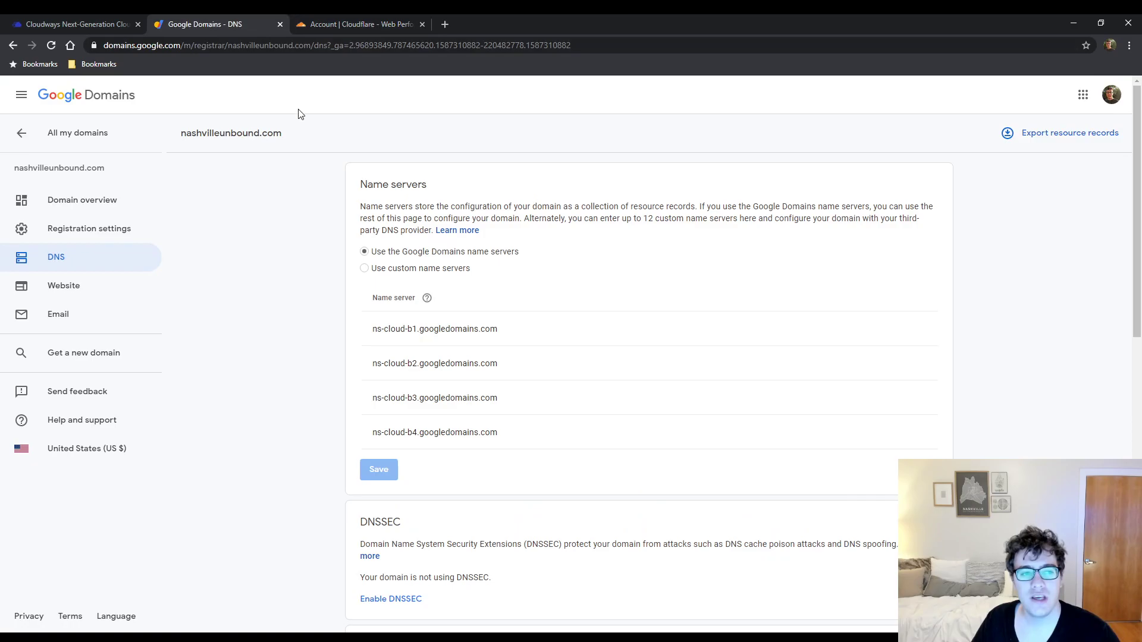
pyautogui.doubleClick(181, 136)
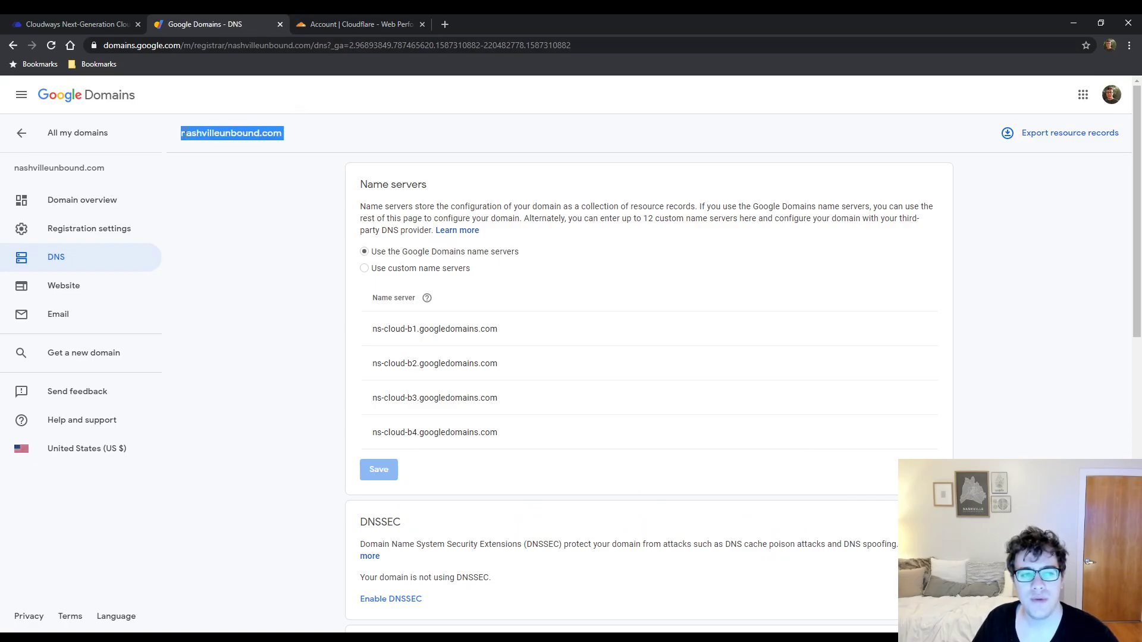
pyautogui.click(350, 17)
pyautogui.write('nashvilleunbound.comSettings for nashvilleunbound.com')
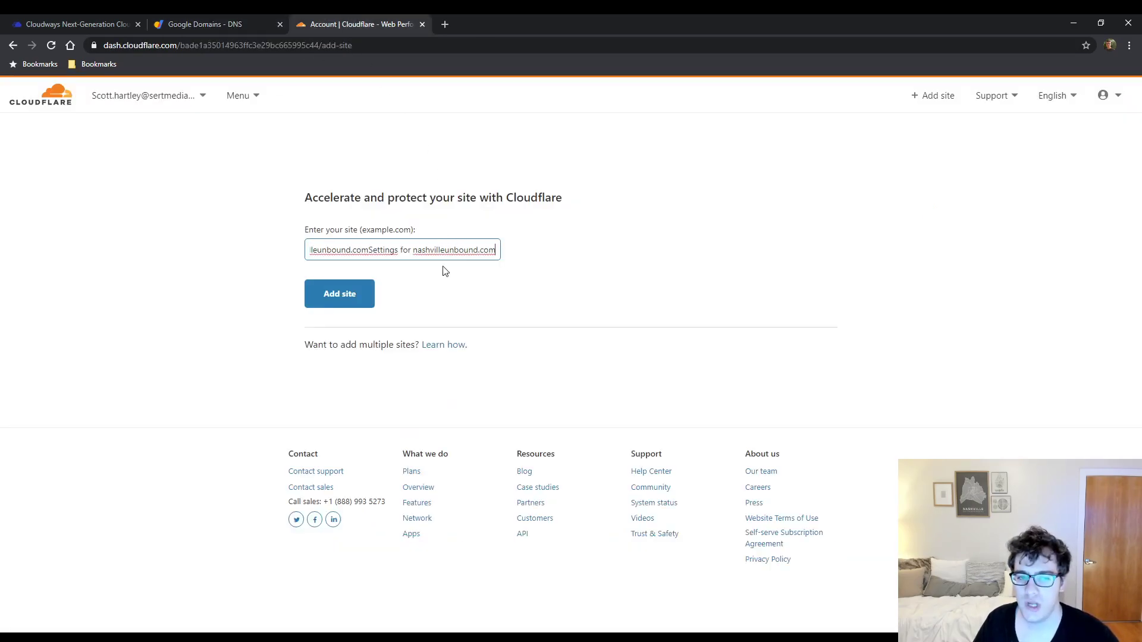
pyautogui.hotkey('ctrl', 'a')
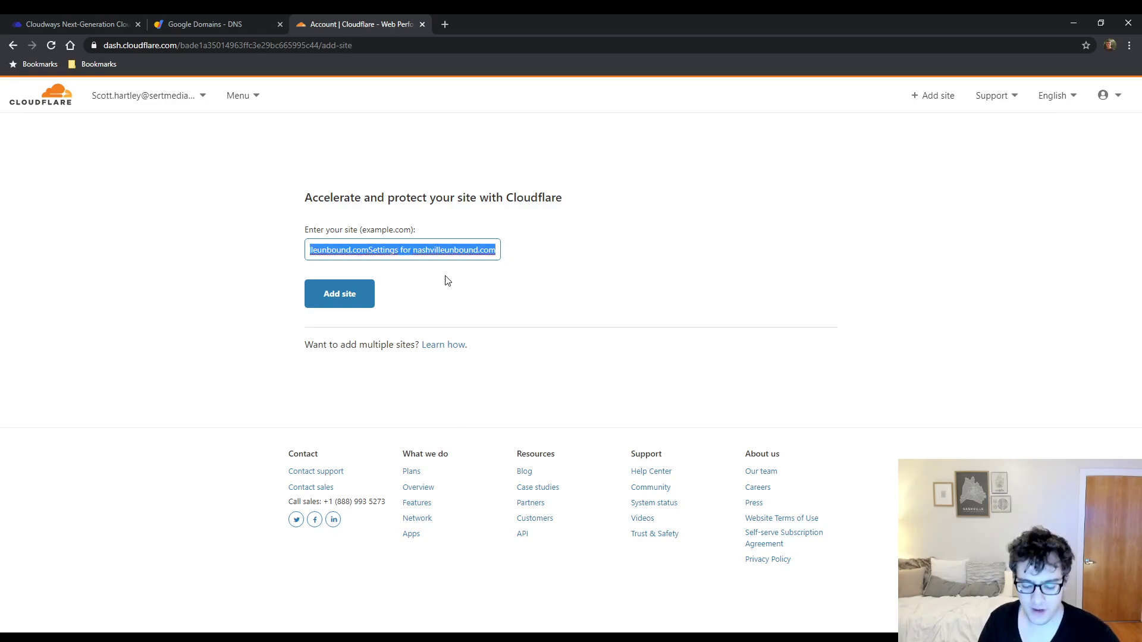
pyautogui.write('nashvilleunbound.com')
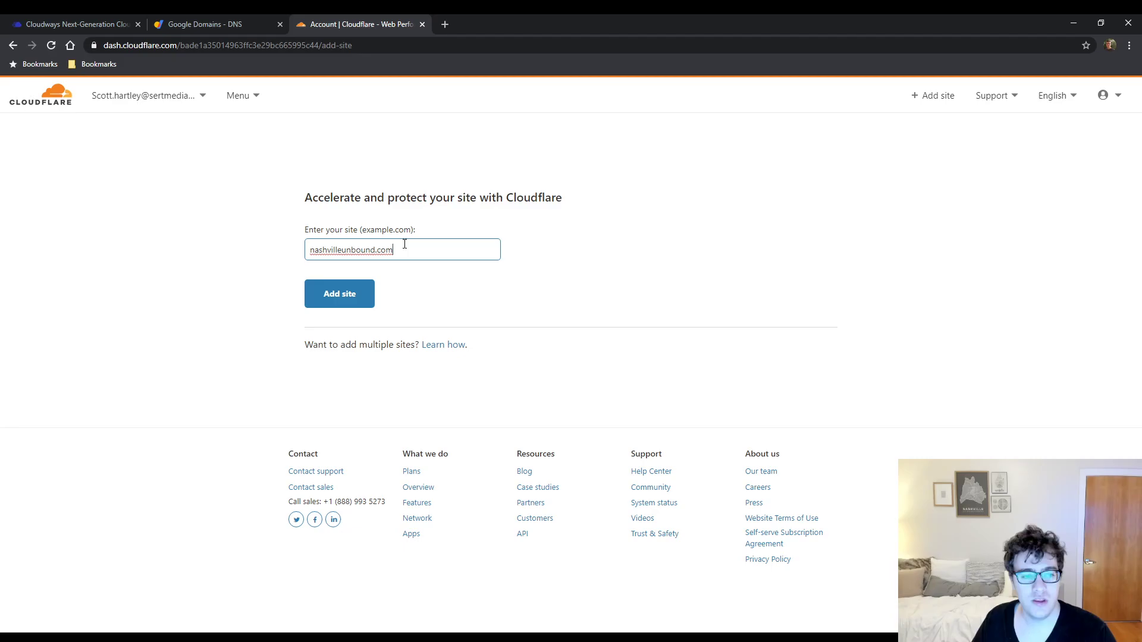
pyautogui.click(363, 294)
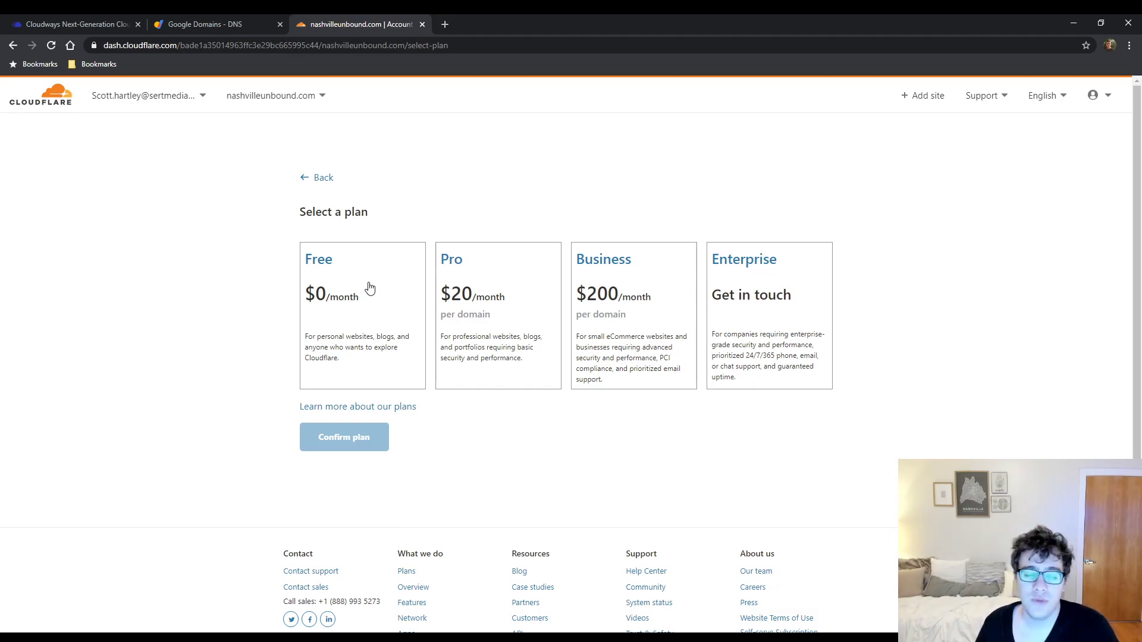
# Confirm the Free plan and review the four DNS records found by the scan.
pyautogui.click(369, 288)
pyautogui.click(369, 444)
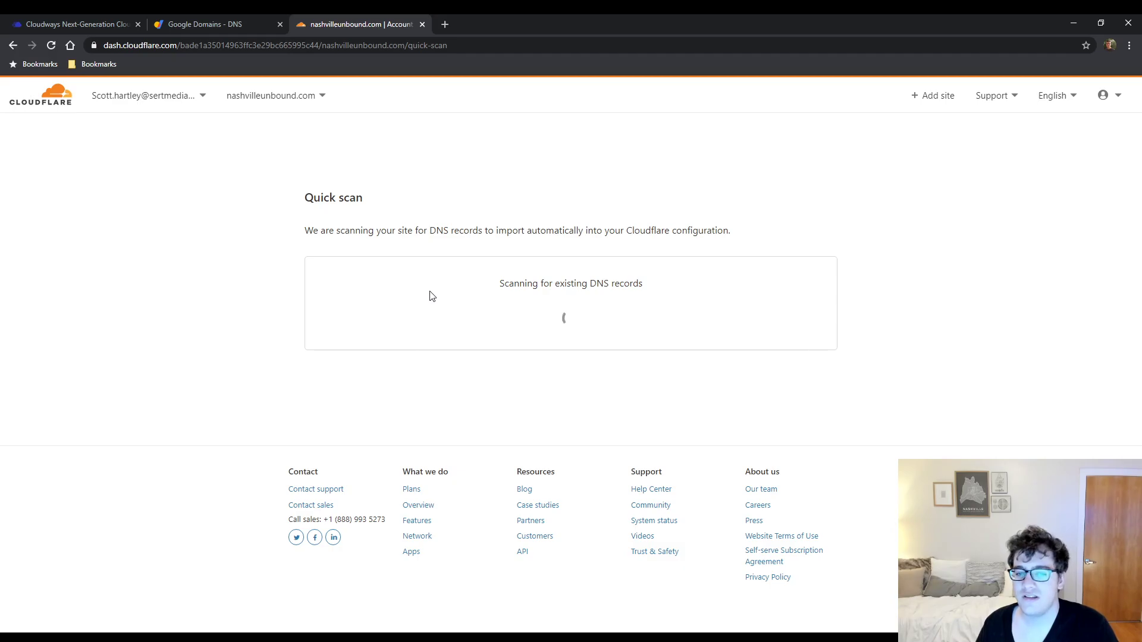
pyautogui.scroll(-3, 432, 296)
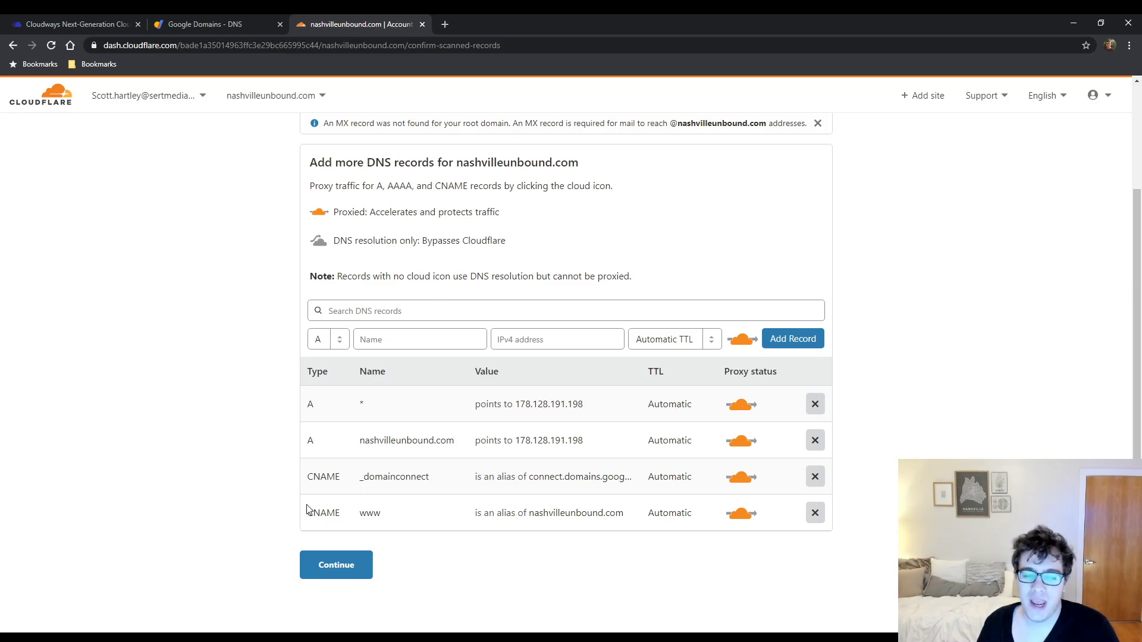
# Make the * A record and _domainconnect CNAME DNS-only, then continue.
pyautogui.moveTo(343, 511); pyautogui.dragTo(266, 479)
pyautogui.click(452, 487)
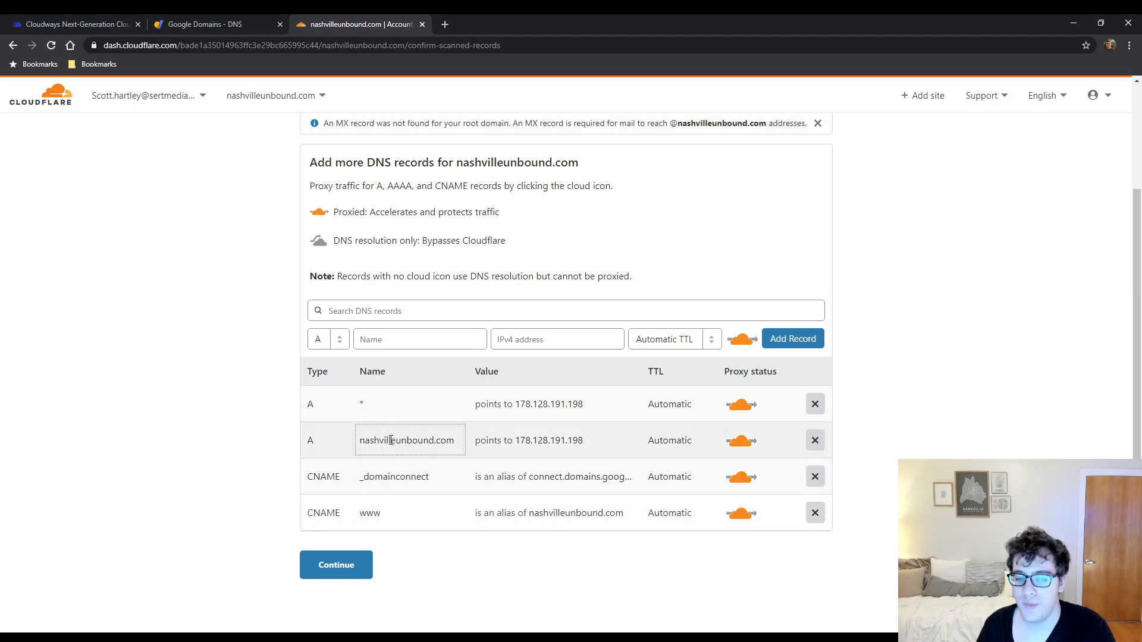
pyautogui.doubleClick(362, 440)
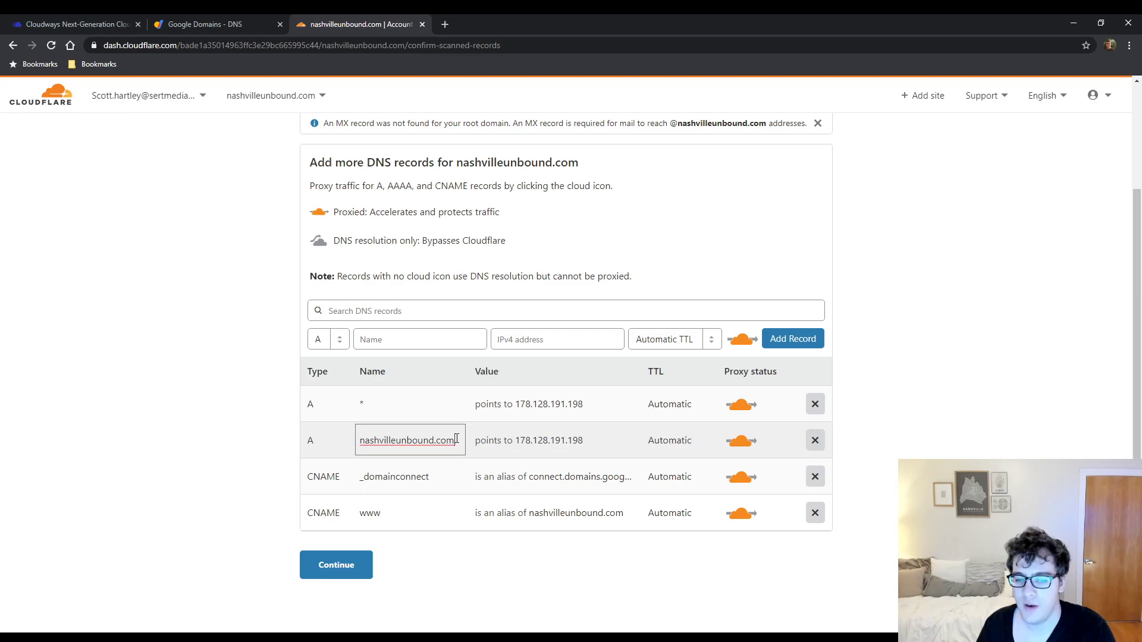
pyautogui.click(741, 405)
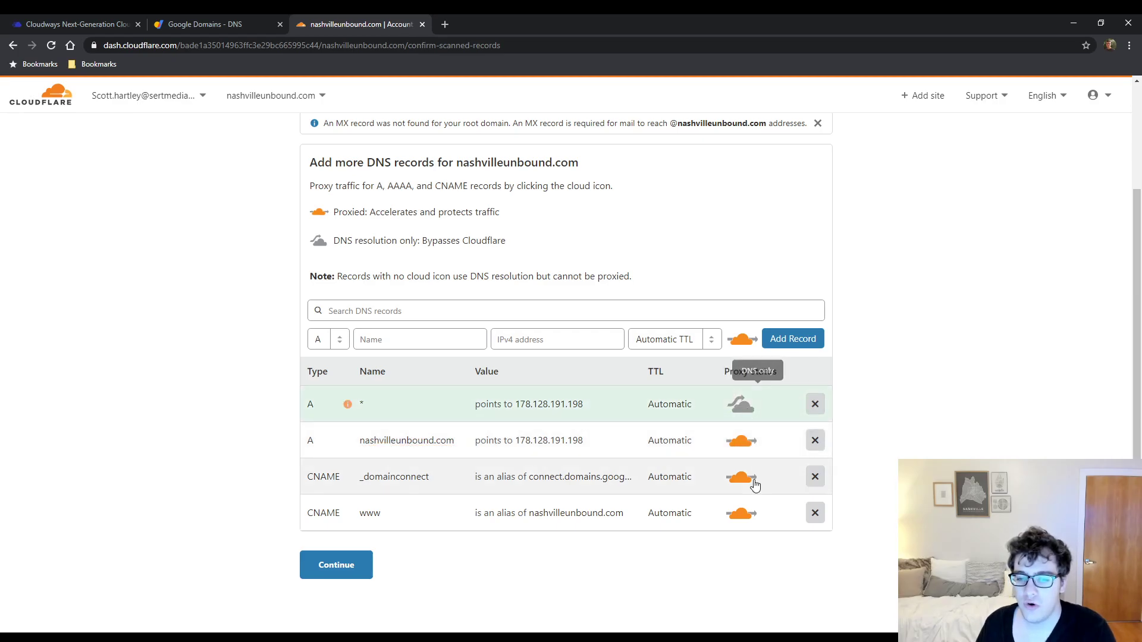
pyautogui.click(753, 484)
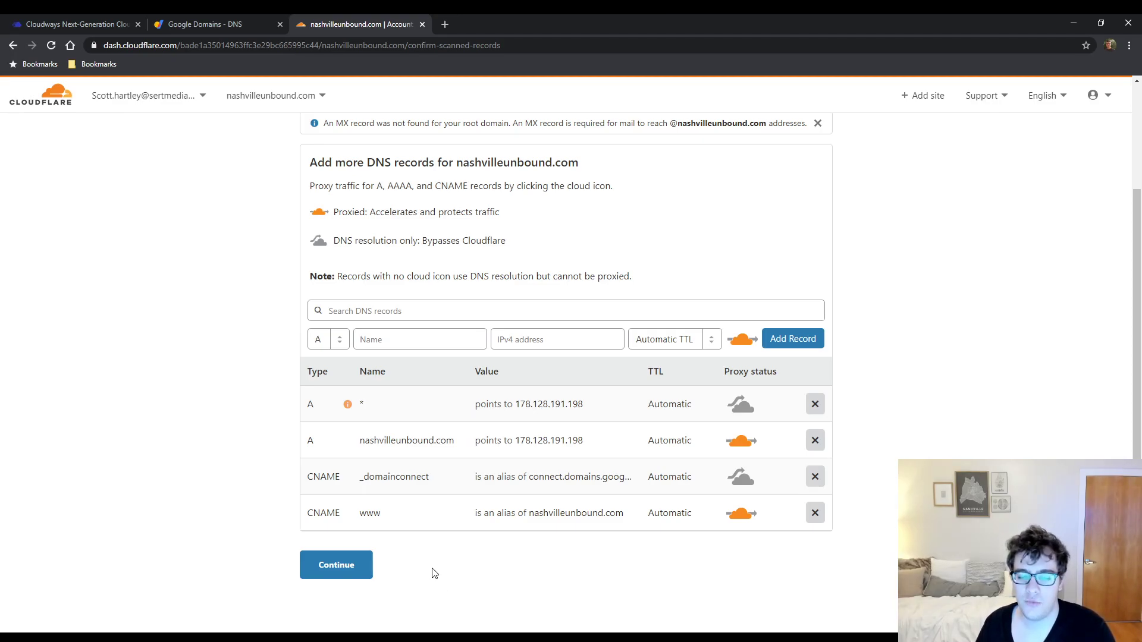
pyautogui.click(356, 562)
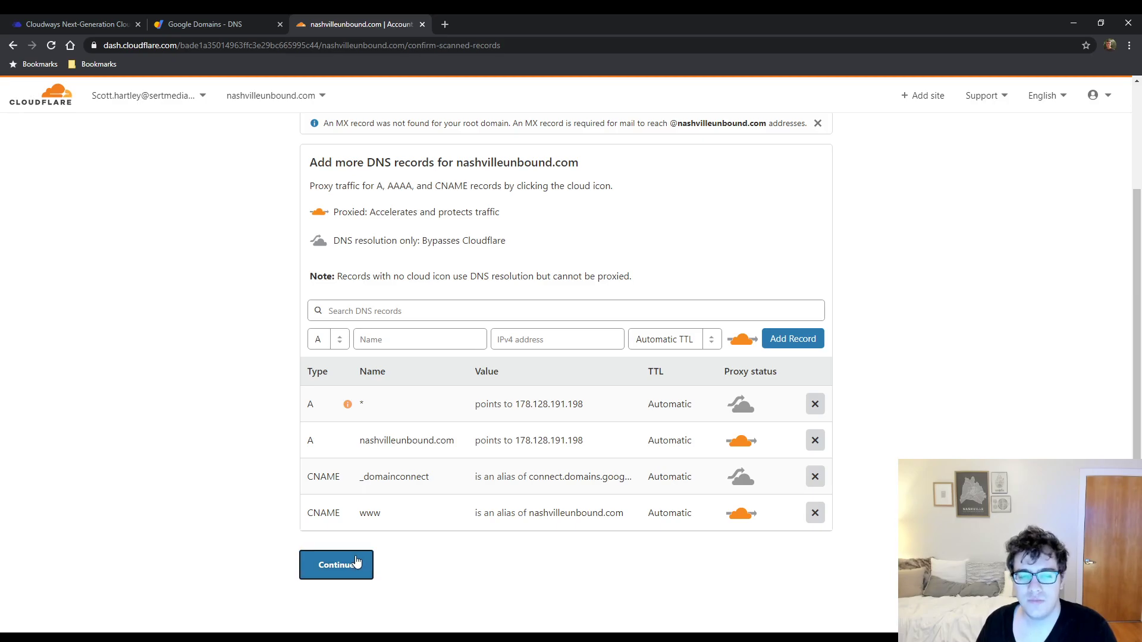
# Copy Cloudflare's first nameserver to the clipboard.
pyautogui.scroll(-1, 494, 404)
pyautogui.scroll(-1, 501, 371)
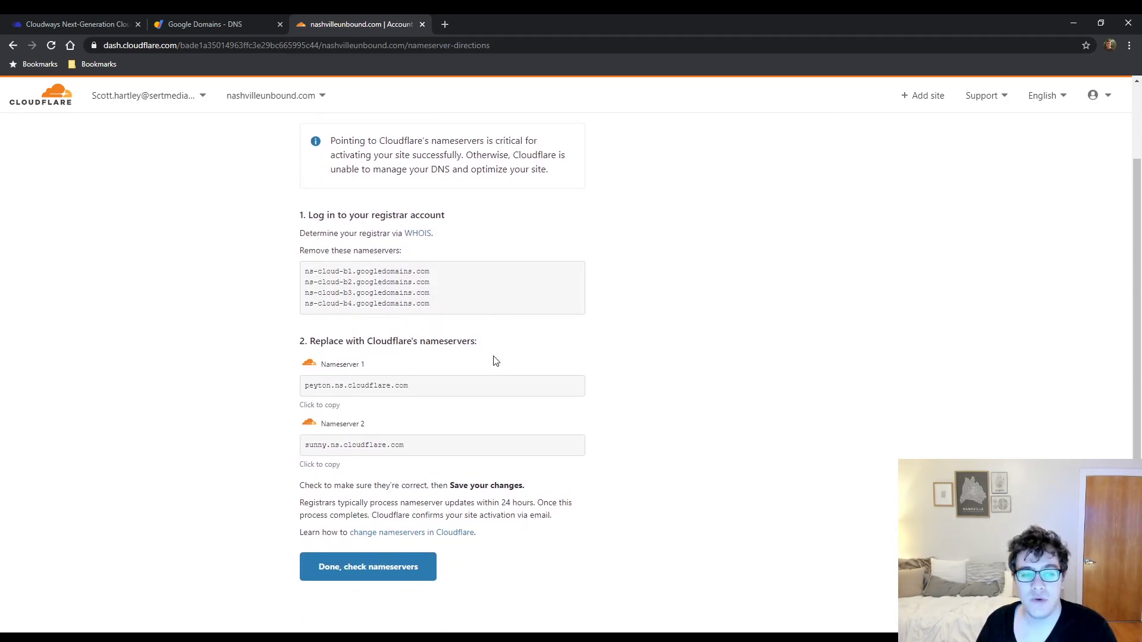
pyautogui.moveTo(451, 296); pyautogui.dragTo(318, 278)
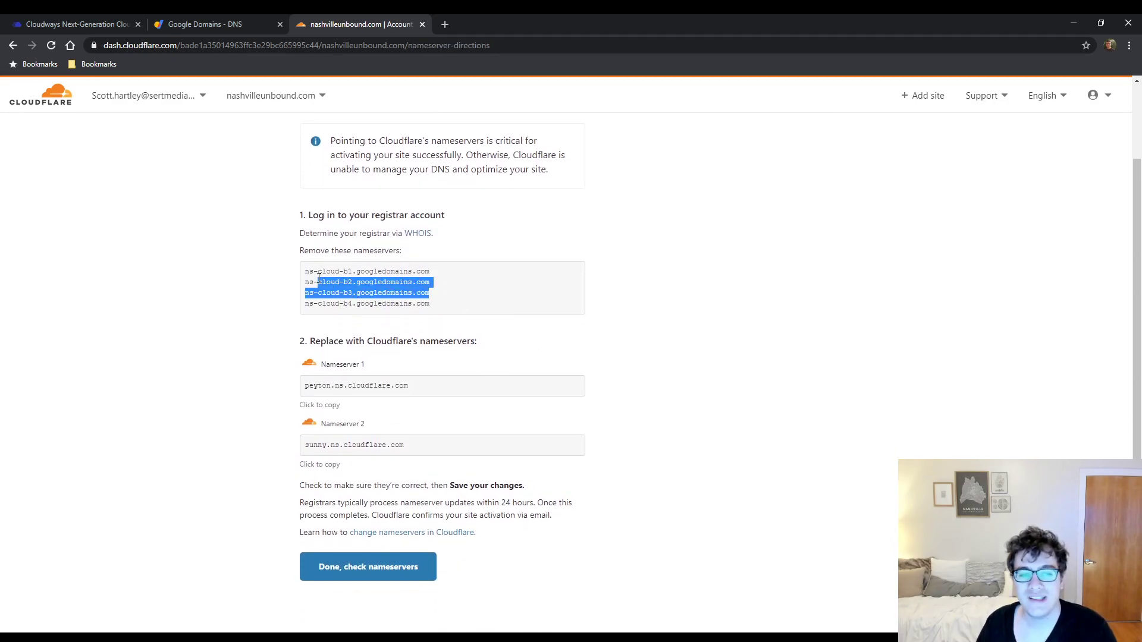
pyautogui.click(392, 385)
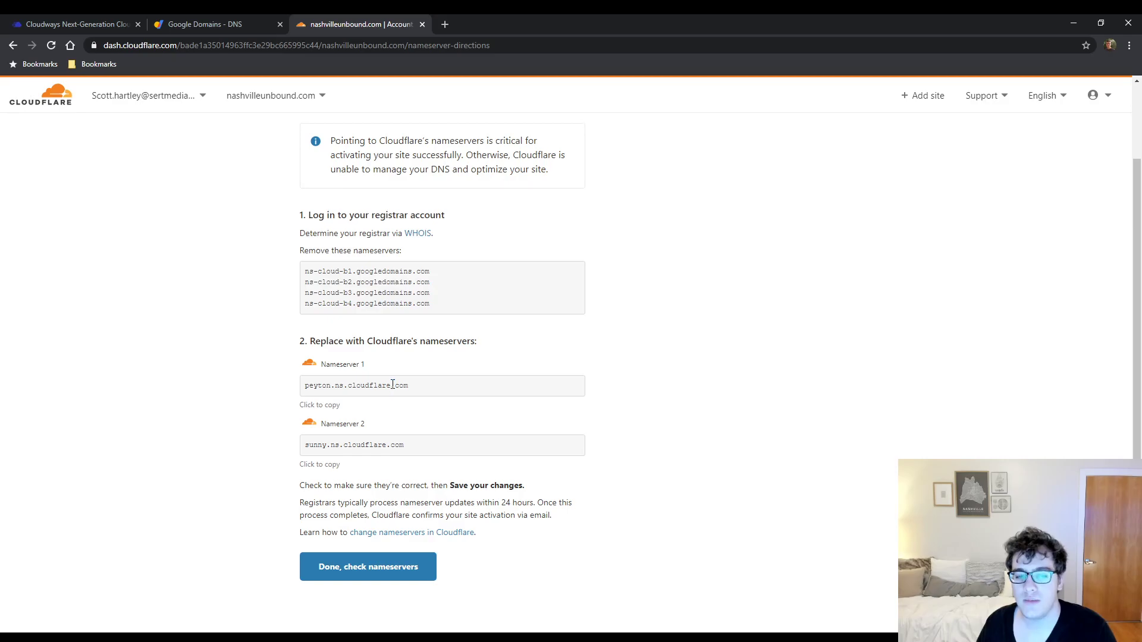
pyautogui.click(331, 408)
pyautogui.hotkey('ctrl', 'c')
# Review the domain's current ns-cloud-b name servers in Google Domains.
pyautogui.click(218, 17)
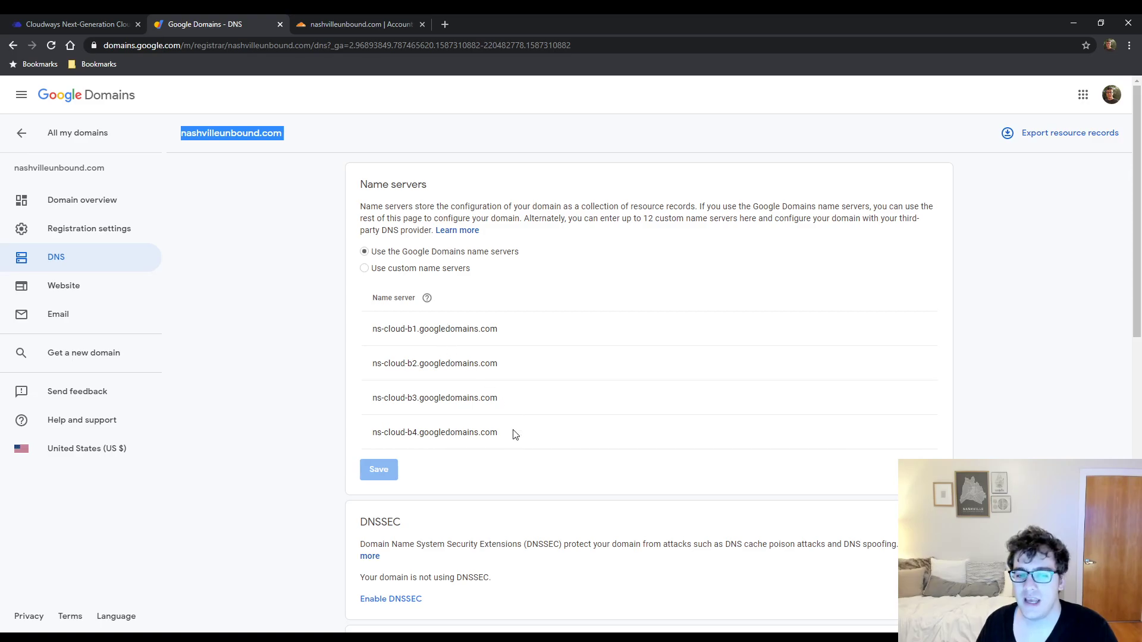
pyautogui.moveTo(515, 435); pyautogui.dragTo(370, 318)
pyautogui.click(361, 325)
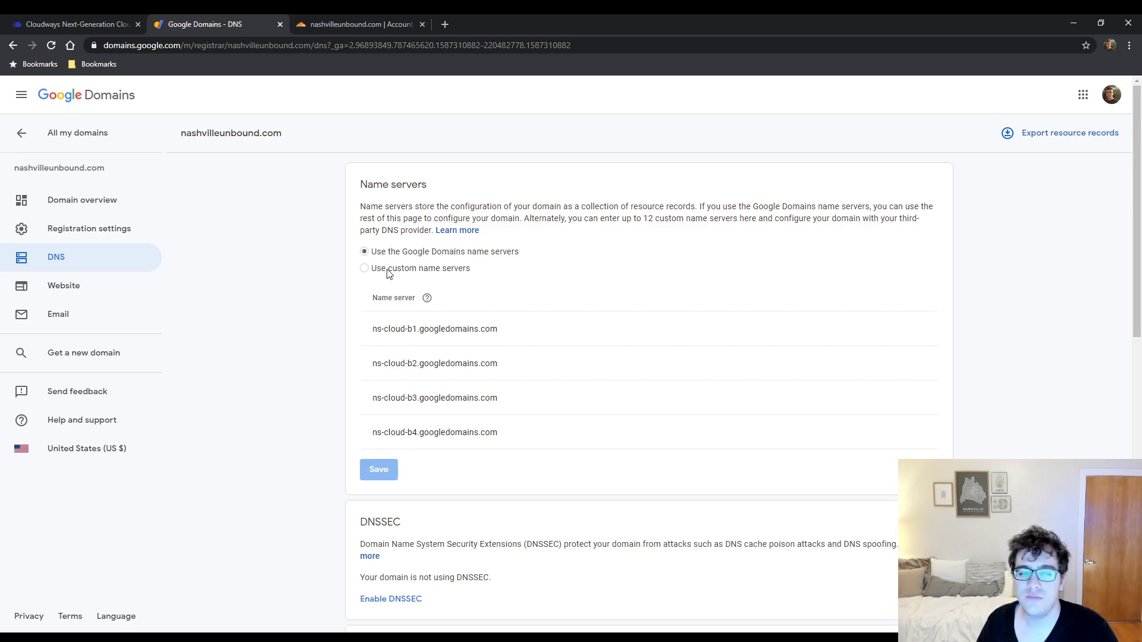
# Switch to custom name servers and paste peyton.ns.cloudflare.com as the first.
pyautogui.click(364, 268)
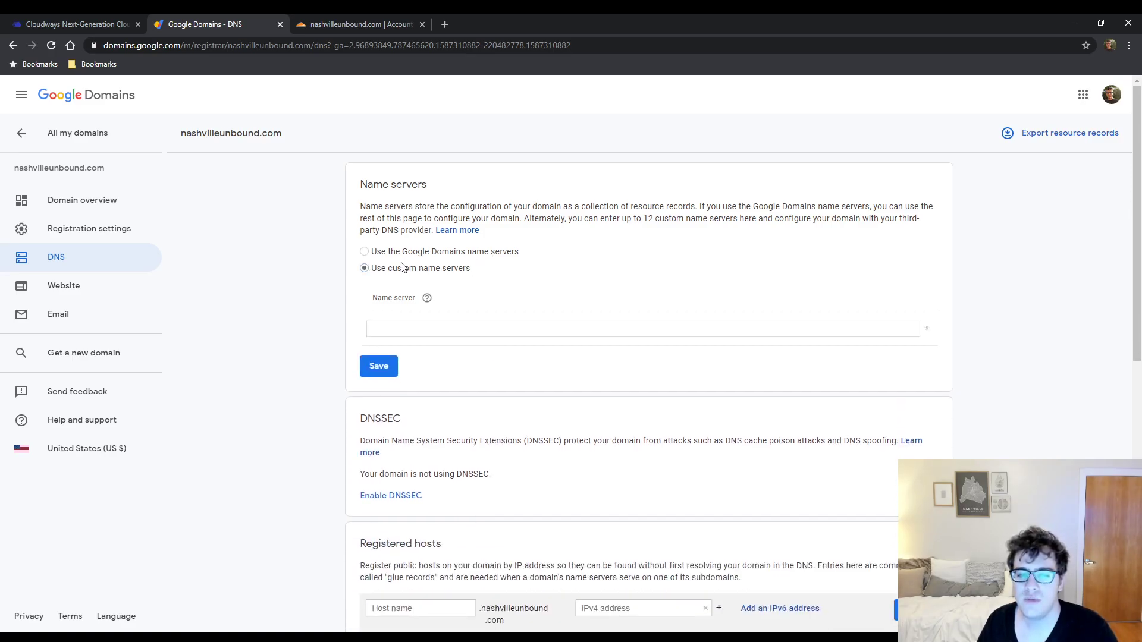
pyautogui.click(421, 334)
pyautogui.hotkey('ctrl', 'v')
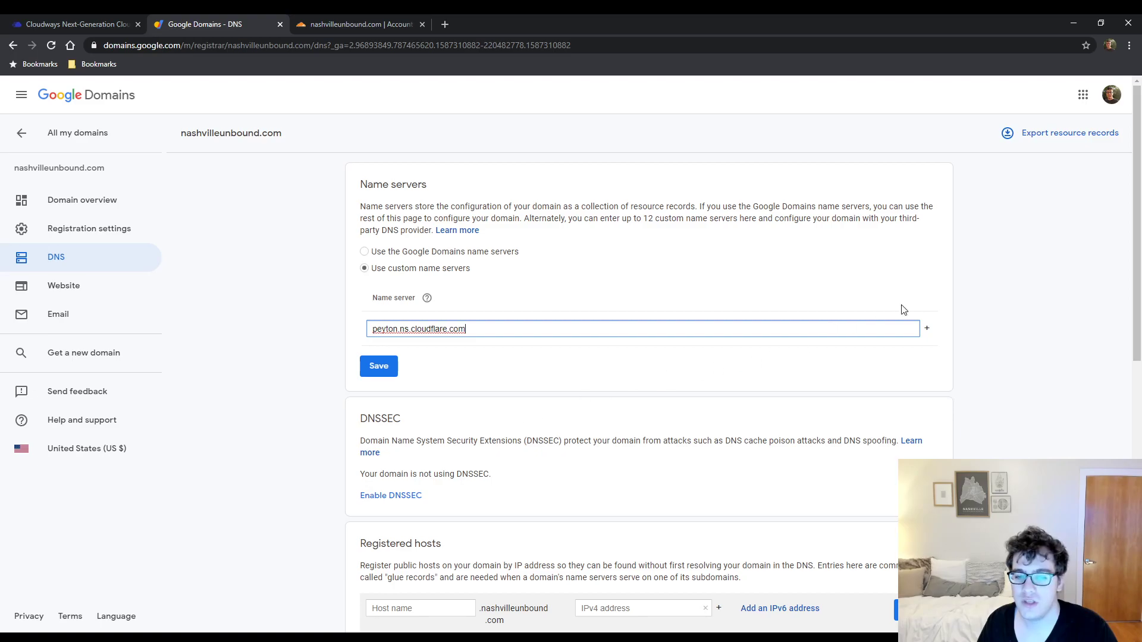
# Add sunny.ns.cloudflare.com as the second name server and save.
pyautogui.click(926, 329)
pyautogui.click(405, 25)
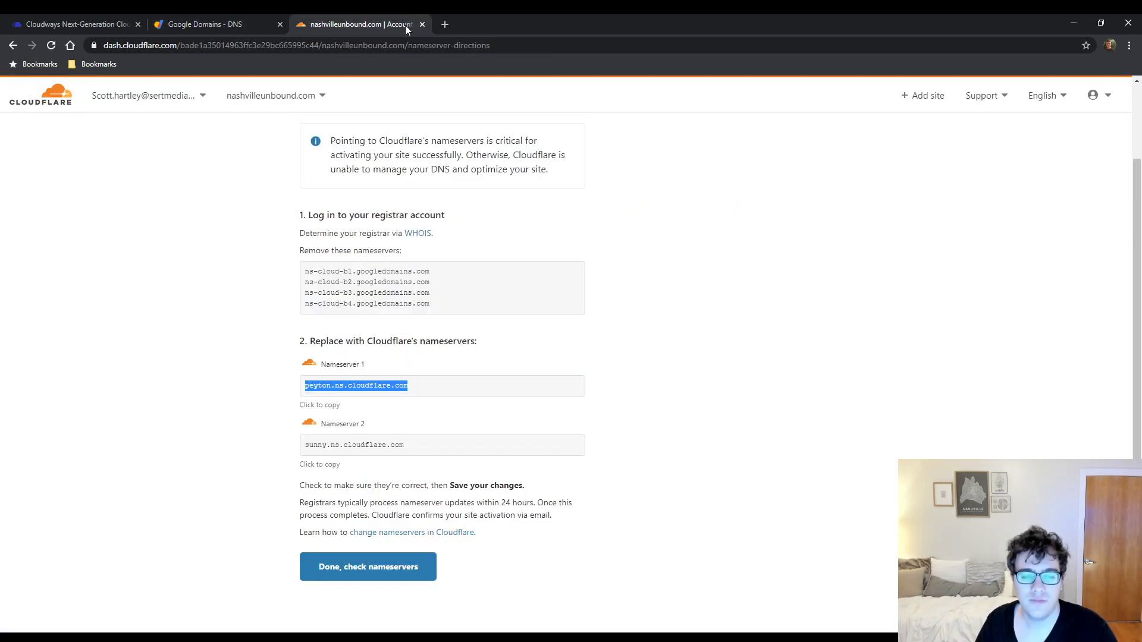
pyautogui.click(386, 445)
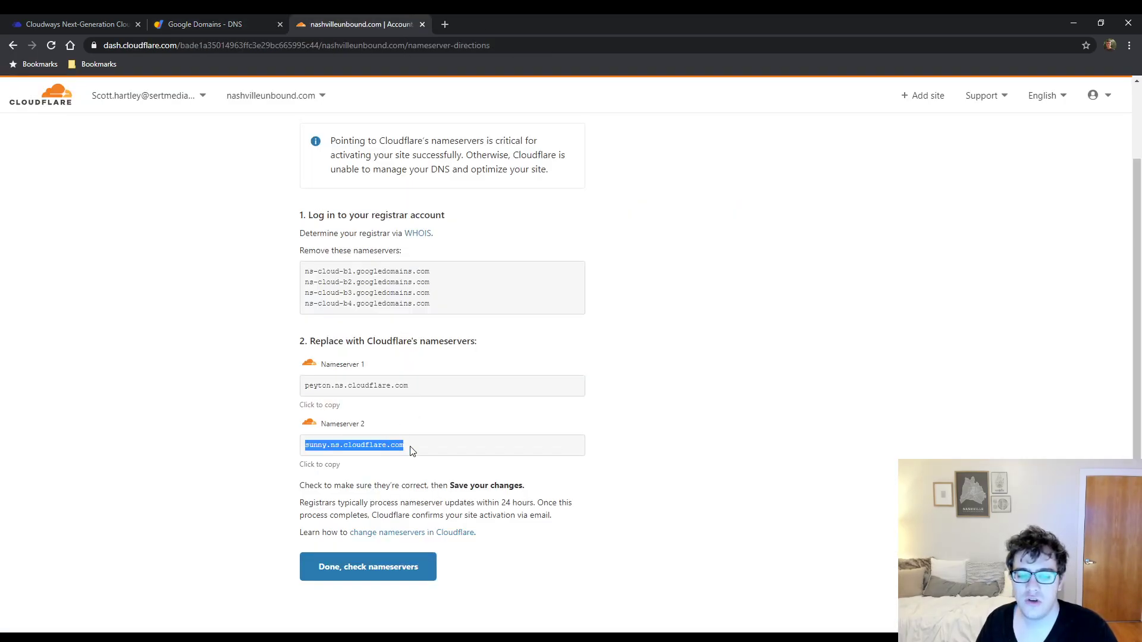
pyautogui.click(269, 25)
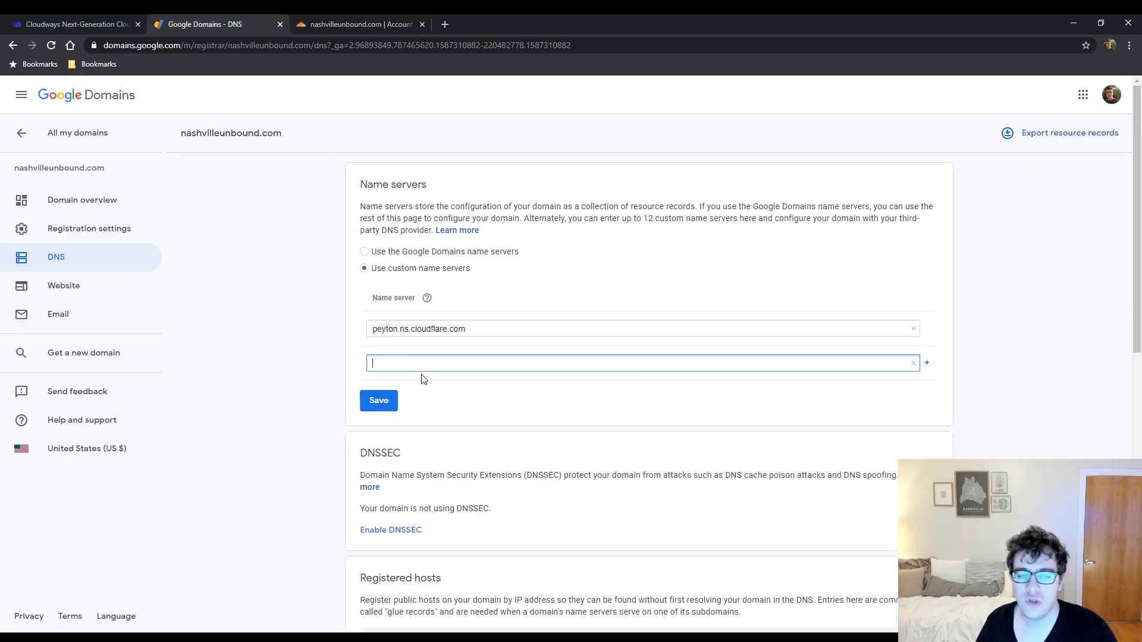
pyautogui.write('sunny.ns.cloudflare.com')
pyautogui.scroll(-9, 537, 424)
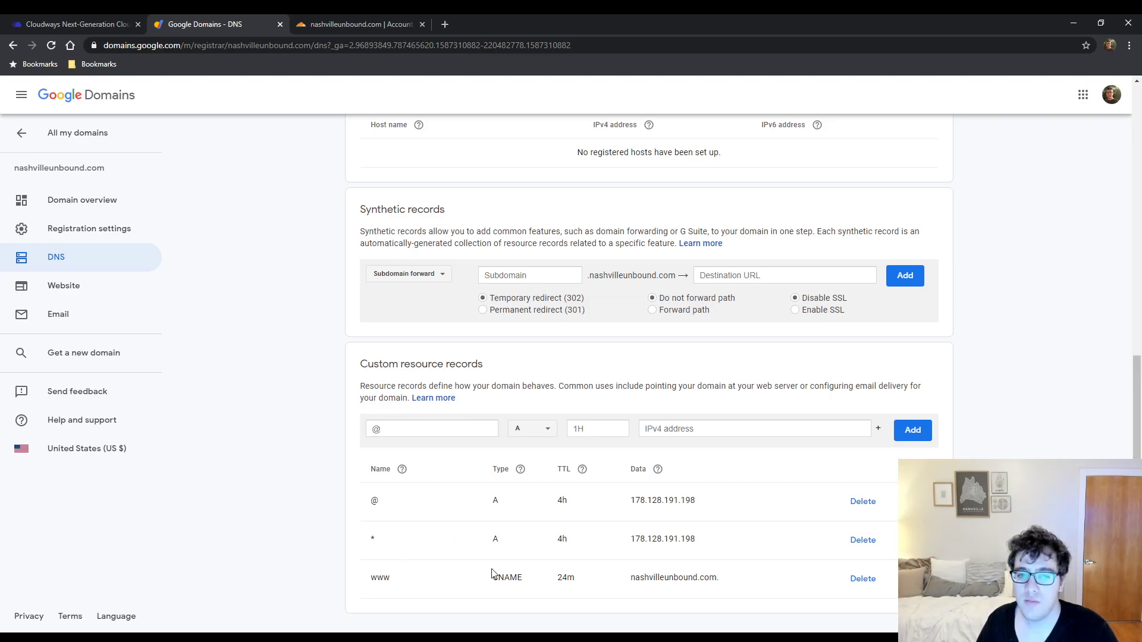
pyautogui.scroll(3, 493, 571)
pyautogui.scroll(-3, 496, 568)
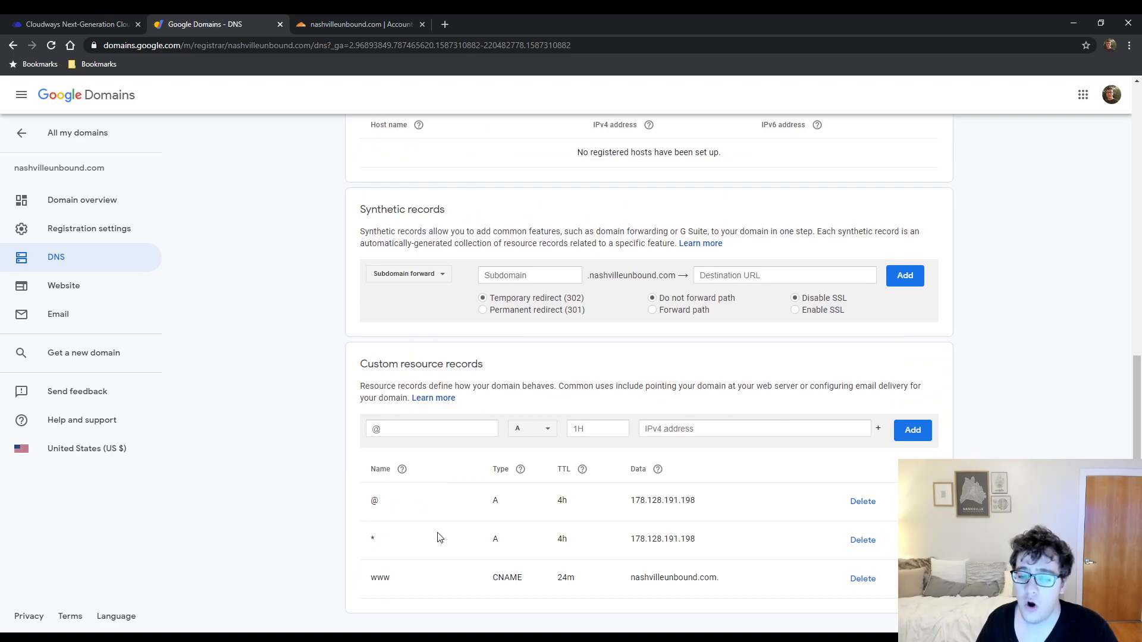
pyautogui.scroll(9, 450, 541)
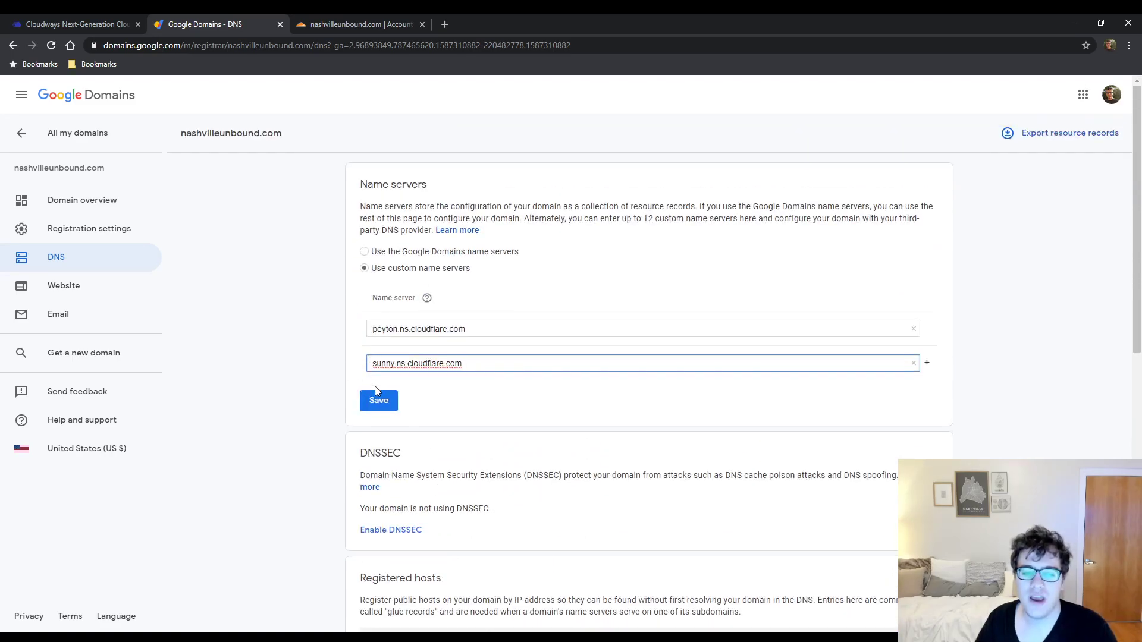
pyautogui.click(378, 401)
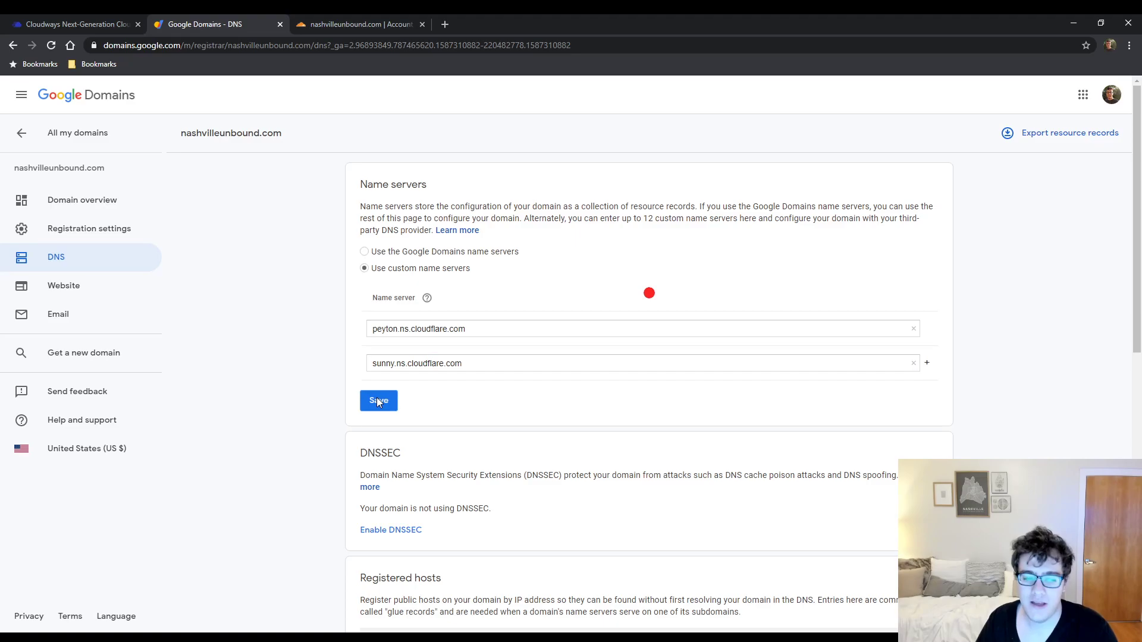
# Return to Cloudflare's nameserver directions for nashvilleunbound.com.
pyautogui.click(365, 18)
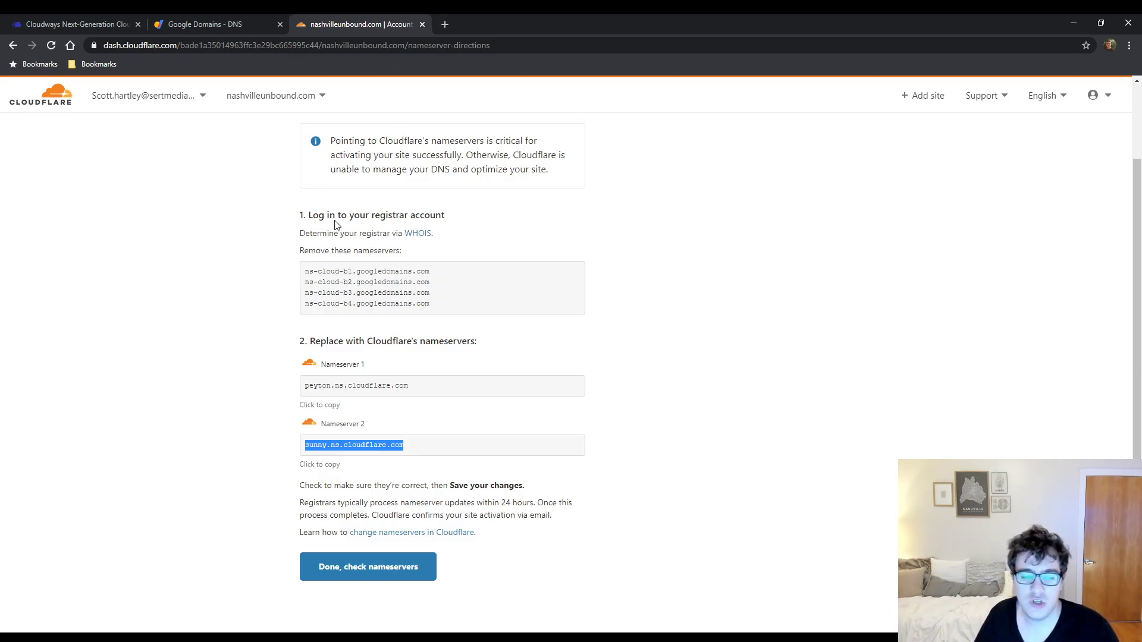
# Confirm the nameserver change and postpone the security and speed recommendations.
pyautogui.click(381, 566)
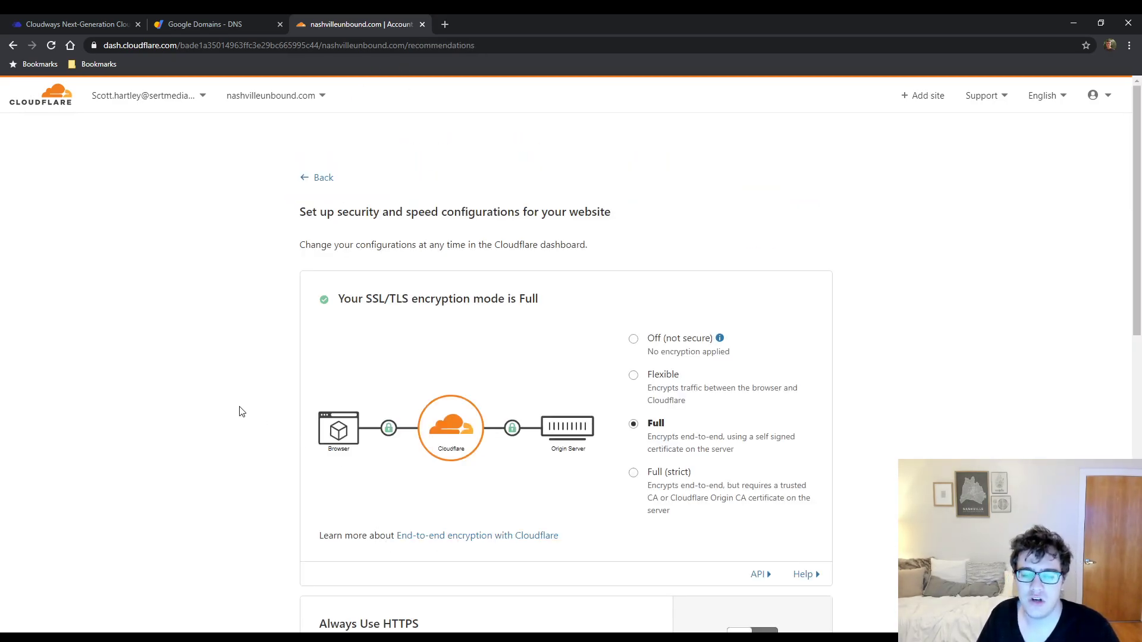
pyautogui.scroll(-10, 244, 389)
pyautogui.scroll(-2, 286, 393)
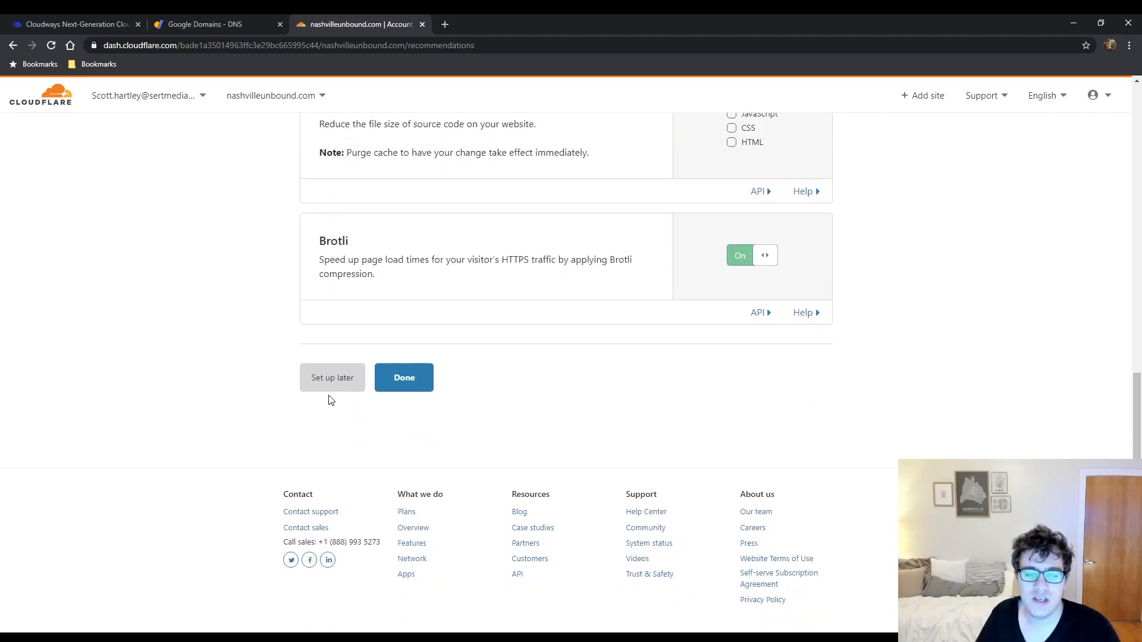
pyautogui.click(326, 383)
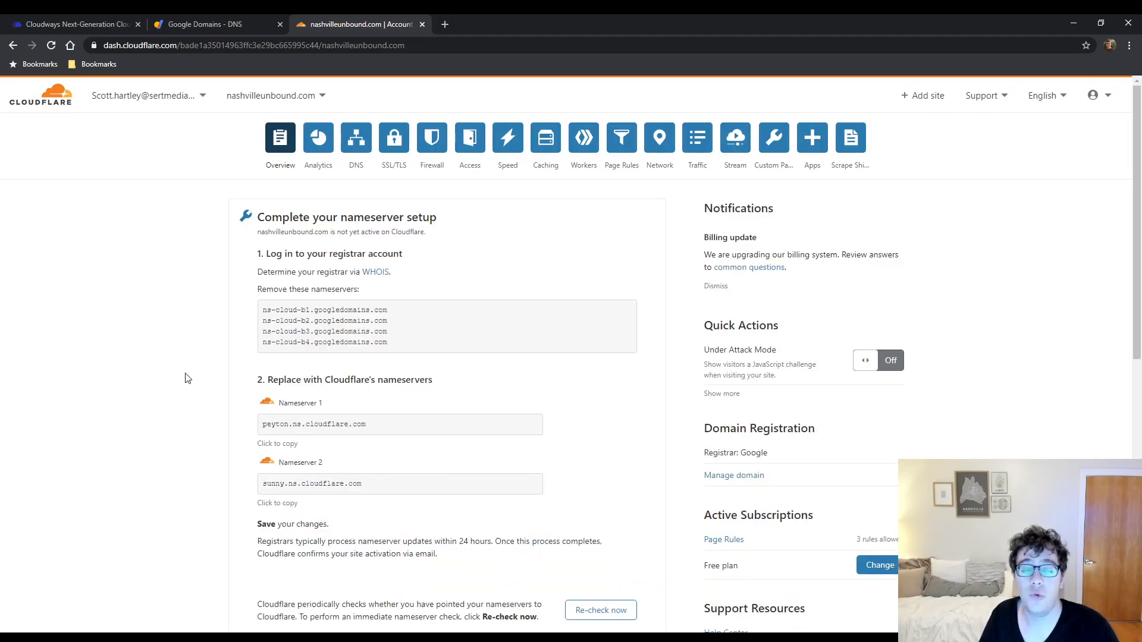